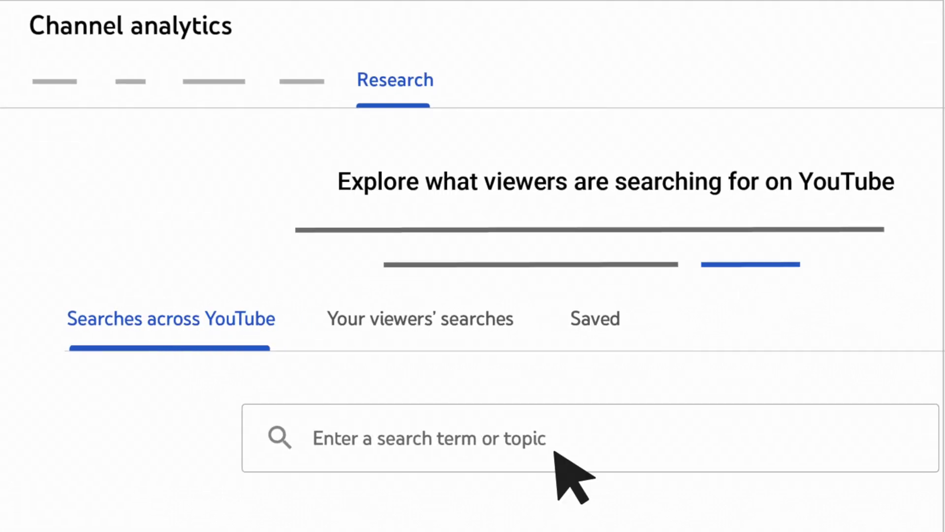
Step: Look through the Your viewers' searches and Saved tabs on the Research page
{"action": "left_click", "coordinate": [493, 340]}
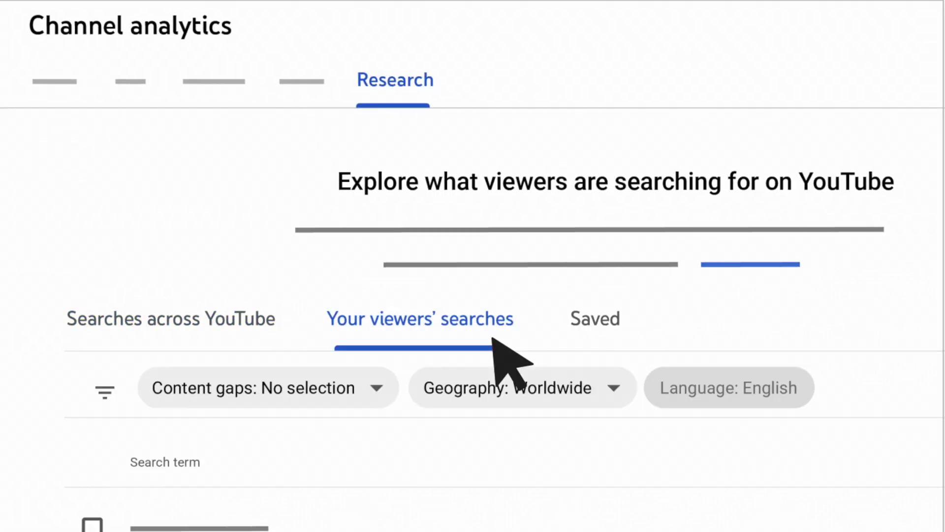
{"action": "left_click", "coordinate": [615, 345]}
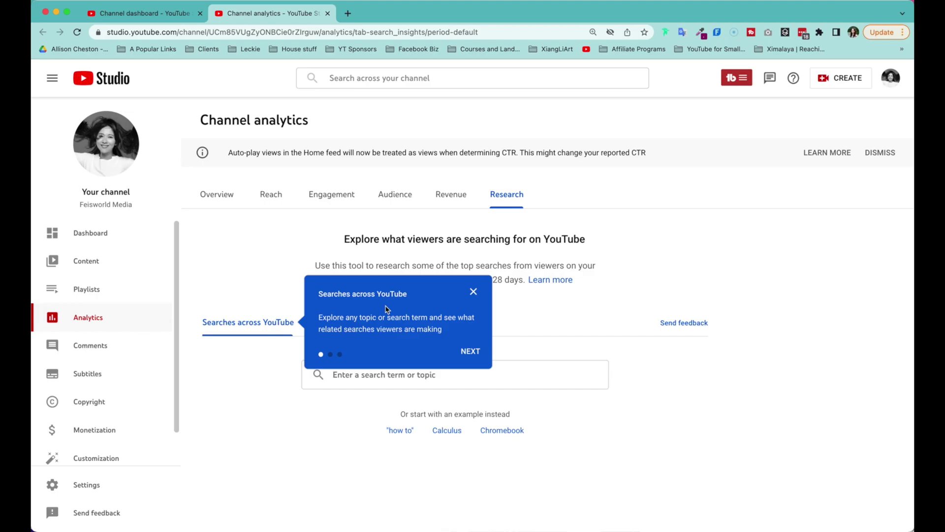
Step: Advance the Research tour to its Your viewers' searches tip
{"action": "left_click", "coordinate": [471, 351]}
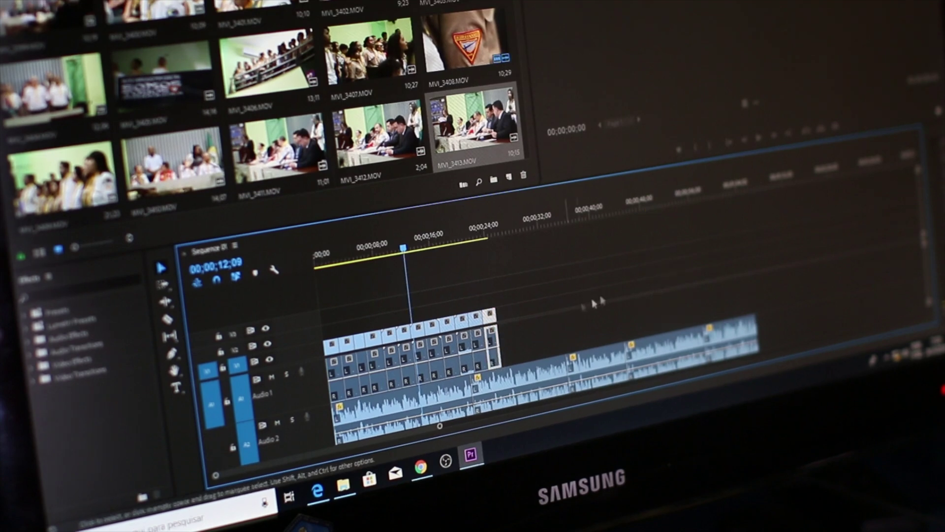
Step: Scrub the sequence playhead to 00;00;21;14 and play from there
{"action": "left_click_drag", "start_coordinate": [404, 251], "coordinate": [467, 259]}
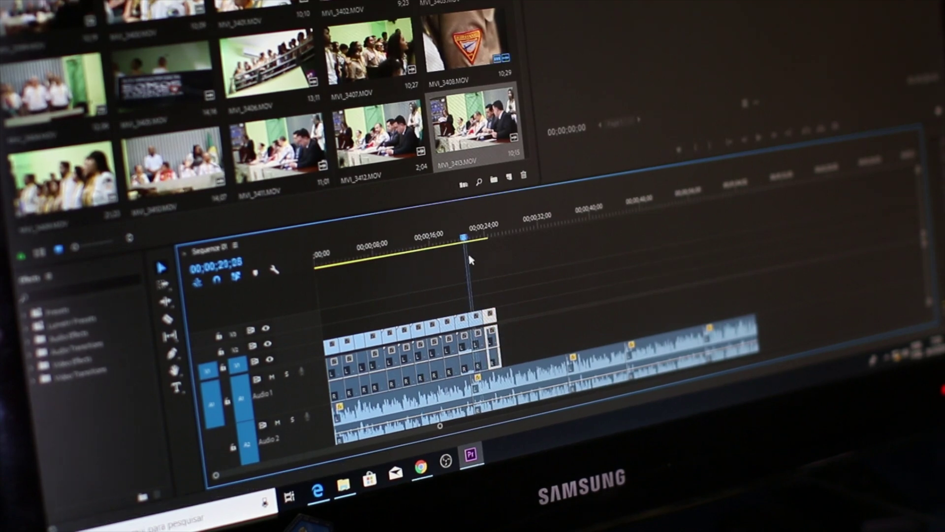
{"action": "key", "text": "space"}
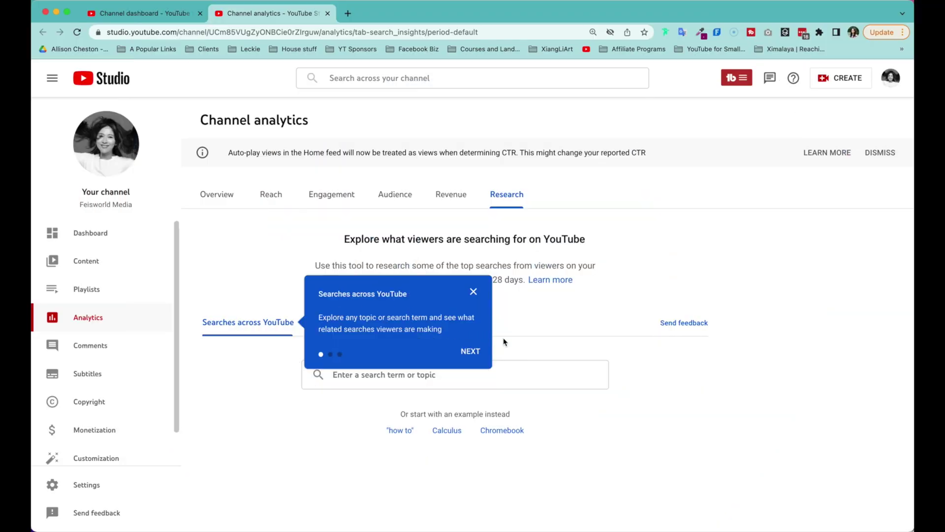
Step: Advance the tour to Your viewers' searches and scroll past terms like teacher and entrepreneur
{"action": "left_click", "coordinate": [471, 351]}
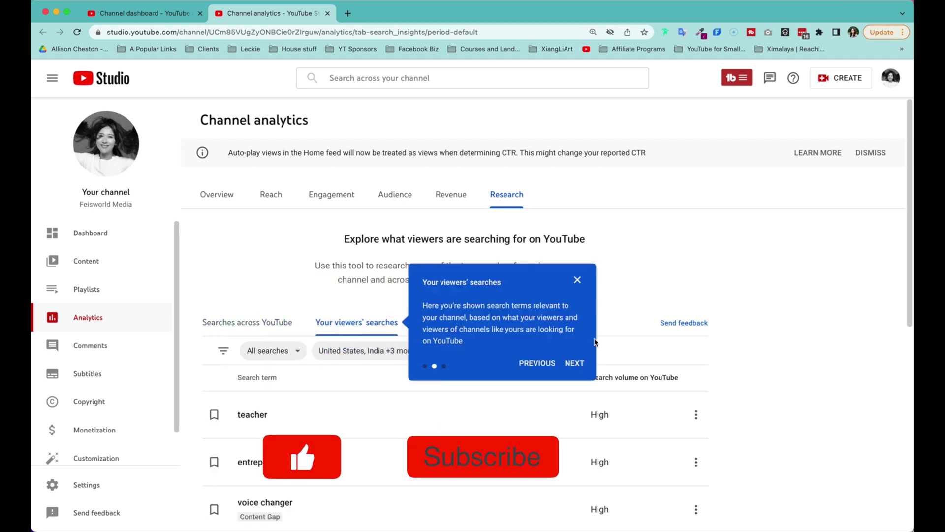
{"action": "scroll", "coordinate": [614, 345], "scroll_direction": "down", "scroll_amount": 1}
{"action": "scroll", "coordinate": [616, 344], "scroll_direction": "down", "scroll_amount": 5}
{"action": "scroll", "coordinate": [615, 345], "scroll_direction": "up", "scroll_amount": 4}
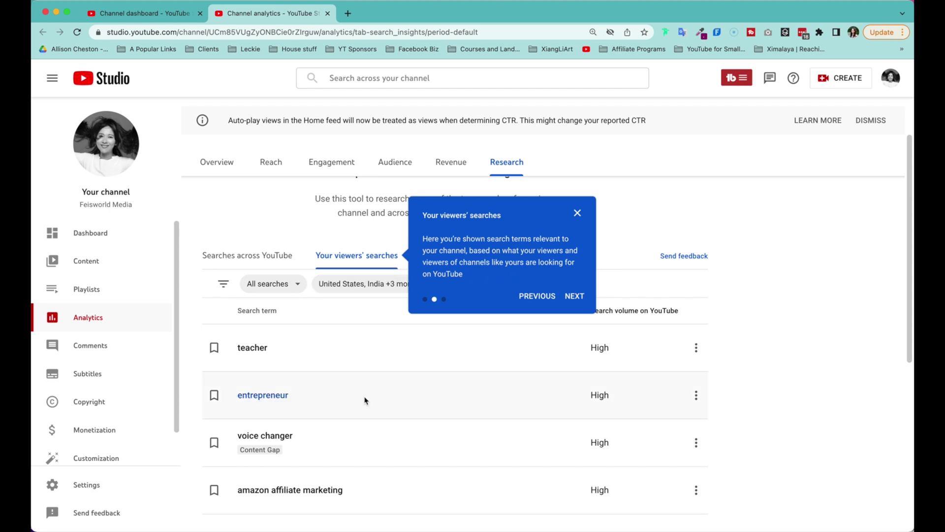
Step: Go to the second page of search terms (google meet, crab legs, imovie) and open the Searches filter
{"action": "scroll", "coordinate": [692, 435], "scroll_direction": "down", "scroll_amount": 2}
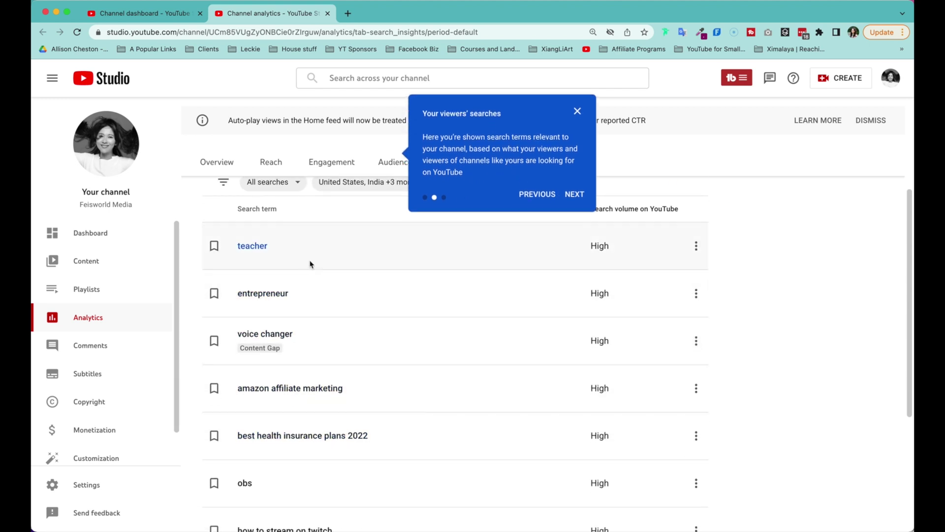
{"action": "scroll", "coordinate": [345, 281], "scroll_direction": "down", "scroll_amount": 1}
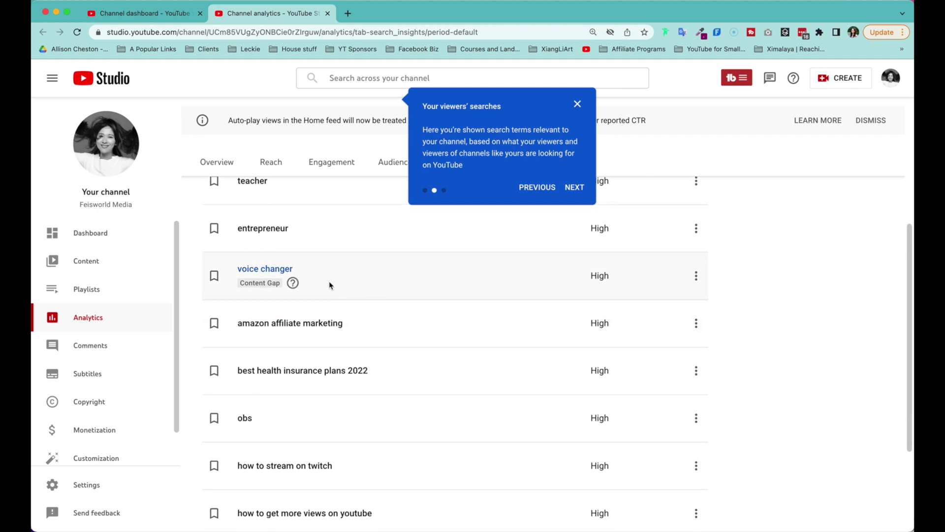
{"action": "scroll", "coordinate": [330, 285], "scroll_direction": "down", "scroll_amount": 1}
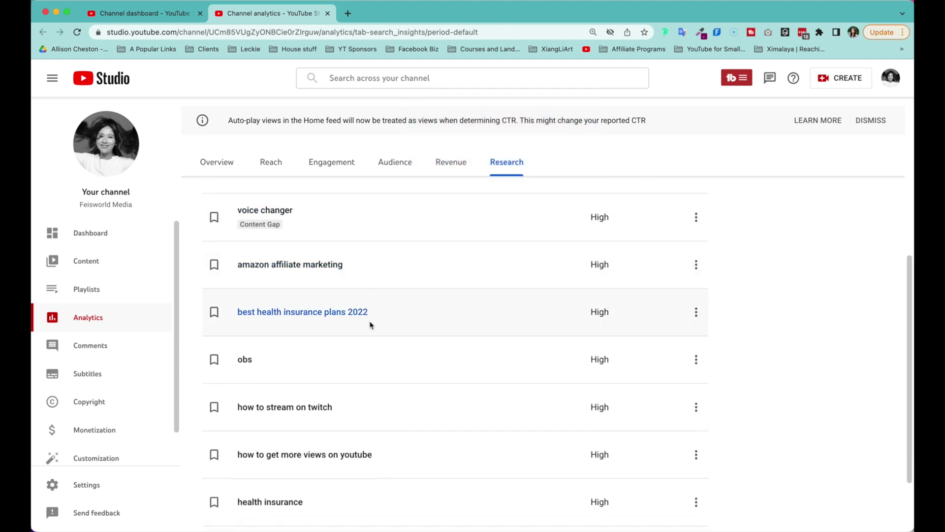
{"action": "scroll", "coordinate": [377, 330], "scroll_direction": "down", "scroll_amount": 1}
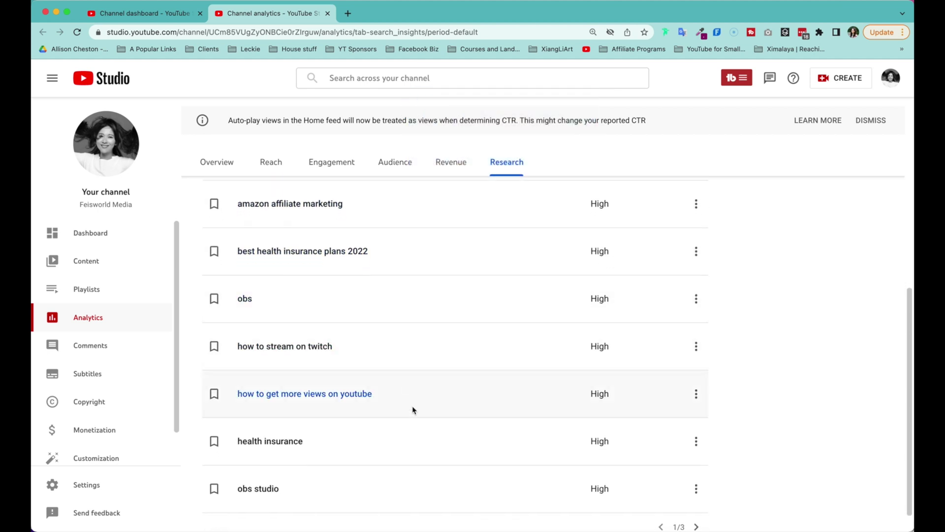
{"action": "scroll", "coordinate": [418, 432], "scroll_direction": "down", "scroll_amount": 1}
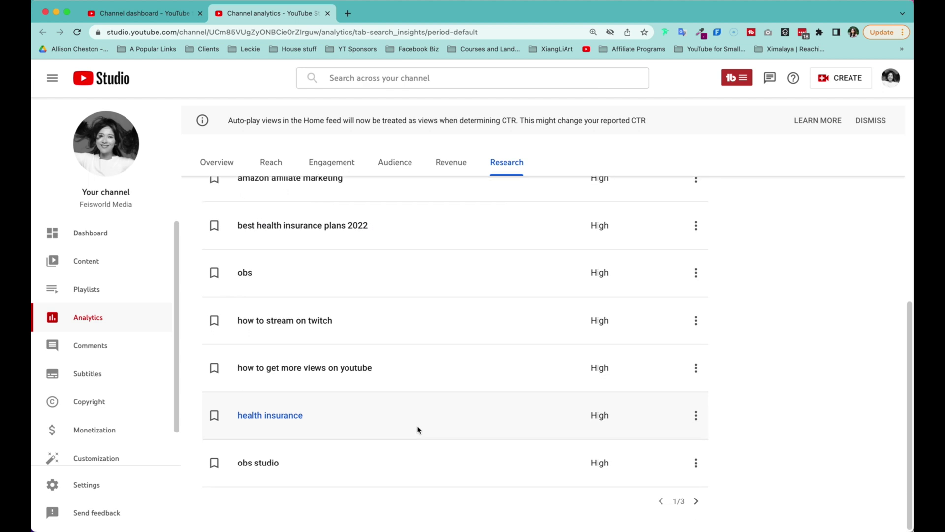
{"action": "left_click", "coordinate": [696, 501]}
{"action": "scroll", "coordinate": [700, 505], "scroll_direction": "up", "scroll_amount": 2}
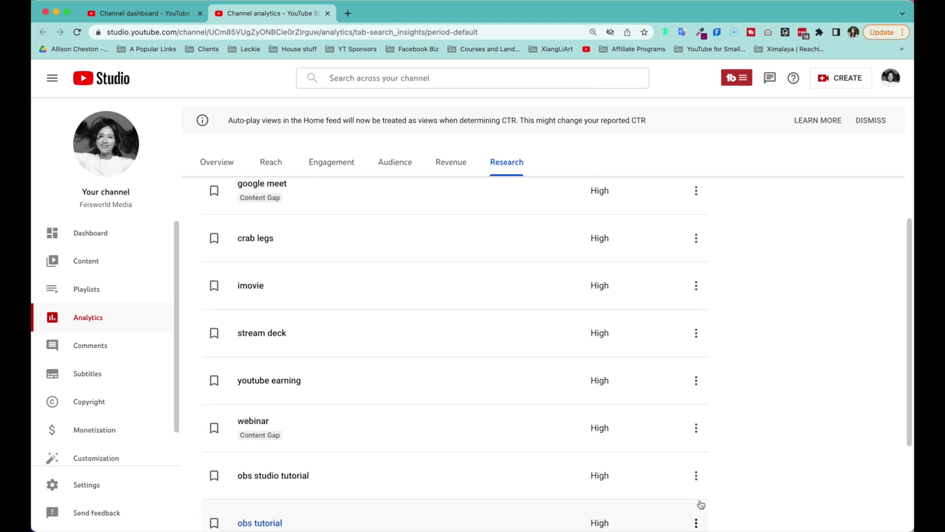
{"action": "scroll", "coordinate": [700, 505], "scroll_direction": "up", "scroll_amount": 2}
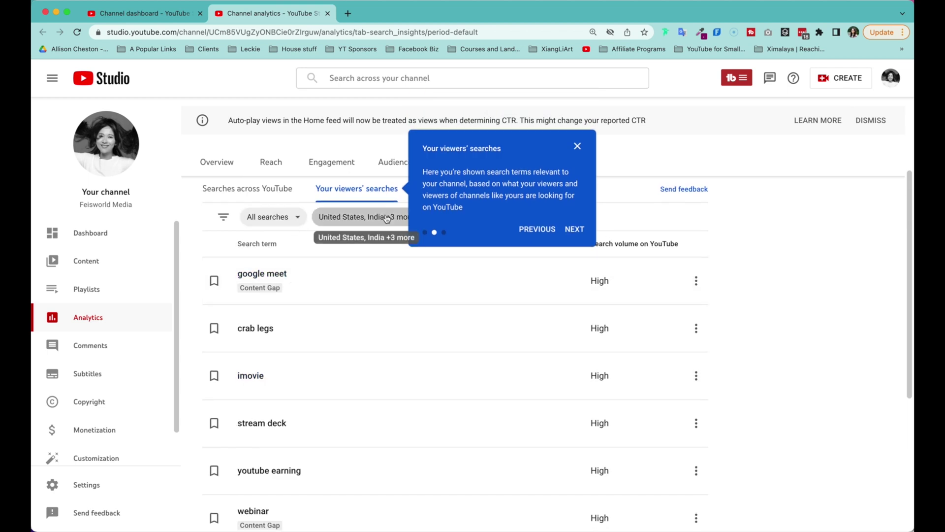
{"action": "left_click", "coordinate": [266, 217]}
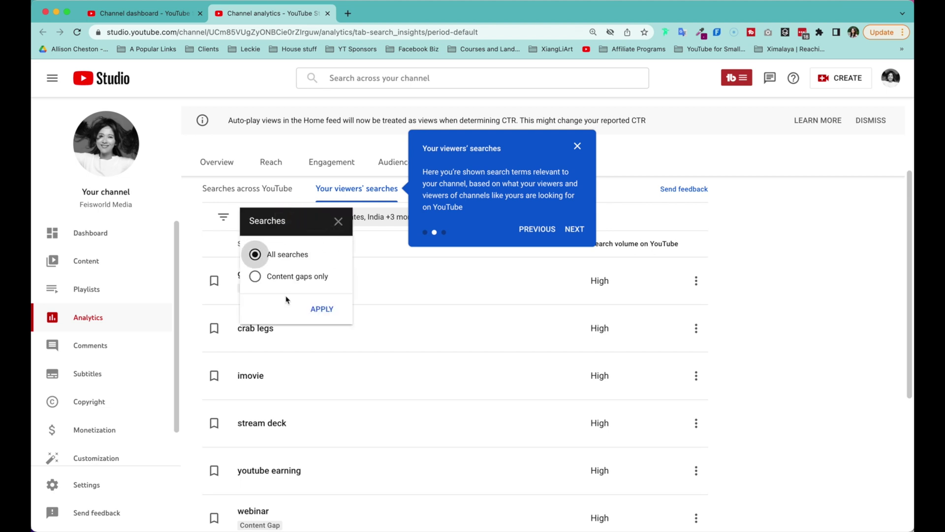
{"action": "left_click", "coordinate": [338, 223]}
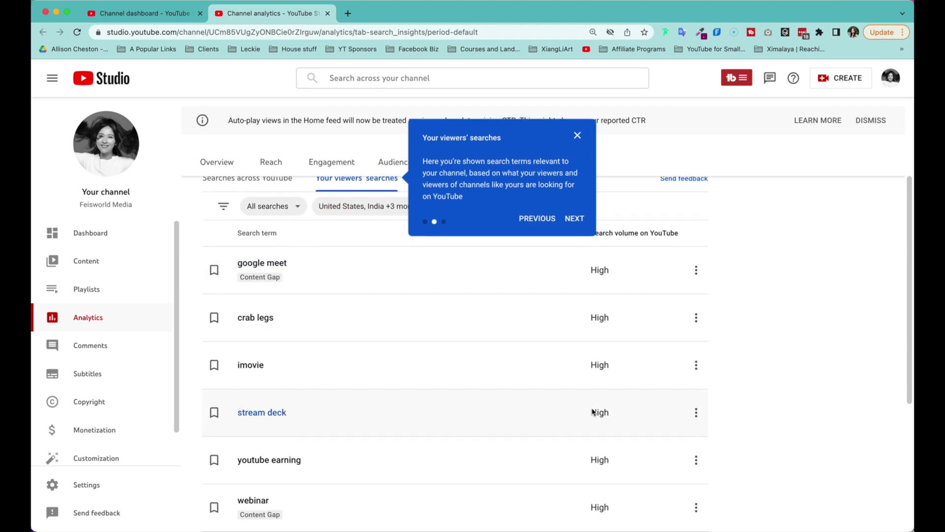
{"action": "scroll", "coordinate": [462, 392], "scroll_direction": "down", "scroll_amount": 5}
{"action": "scroll", "coordinate": [348, 286], "scroll_direction": "down", "scroll_amount": 1}
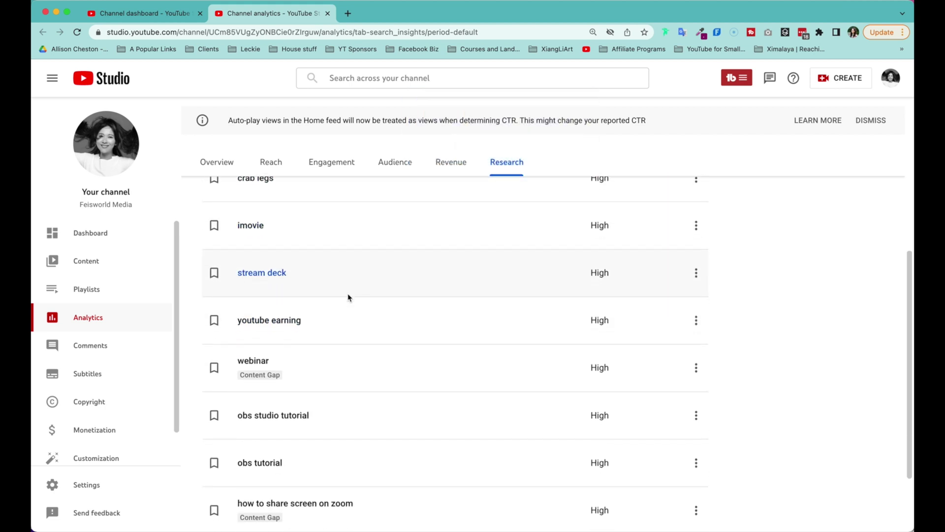
{"action": "scroll", "coordinate": [357, 318], "scroll_direction": "down", "scroll_amount": 1}
{"action": "scroll", "coordinate": [356, 317], "scroll_direction": "down", "scroll_amount": 1}
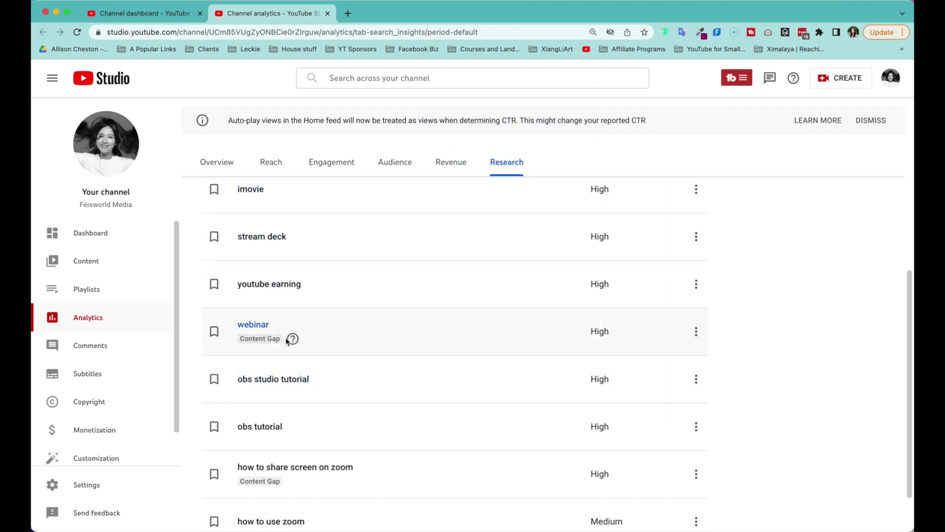
{"action": "mouse_move", "coordinate": [294, 342]}
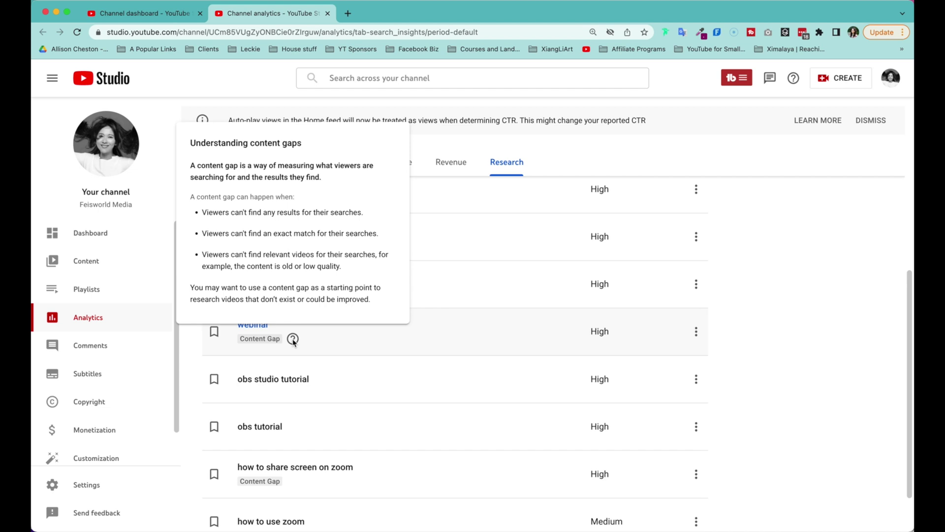
Step: Show the Understanding content gaps explanation beside the how to share screen on zoom term
{"action": "scroll", "coordinate": [549, 352], "scroll_direction": "up", "scroll_amount": 6}
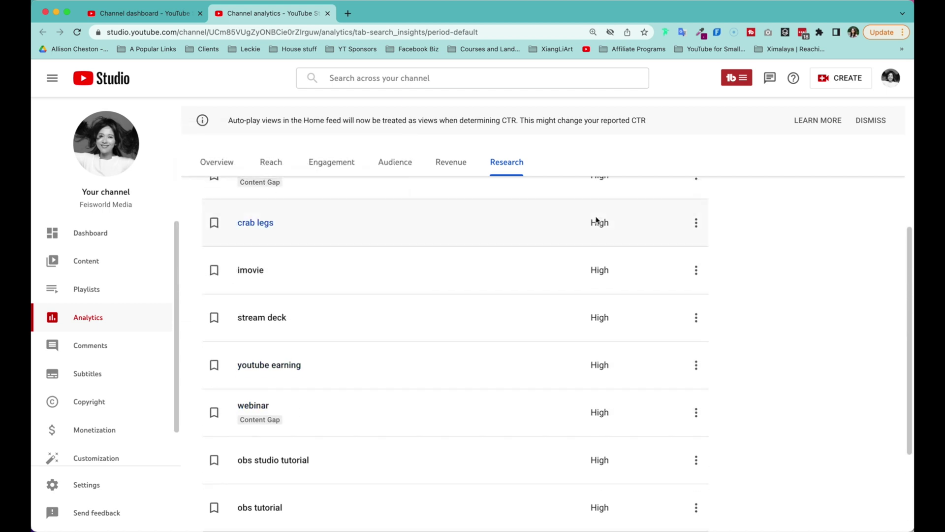
{"action": "scroll", "coordinate": [642, 301], "scroll_direction": "down", "scroll_amount": 5}
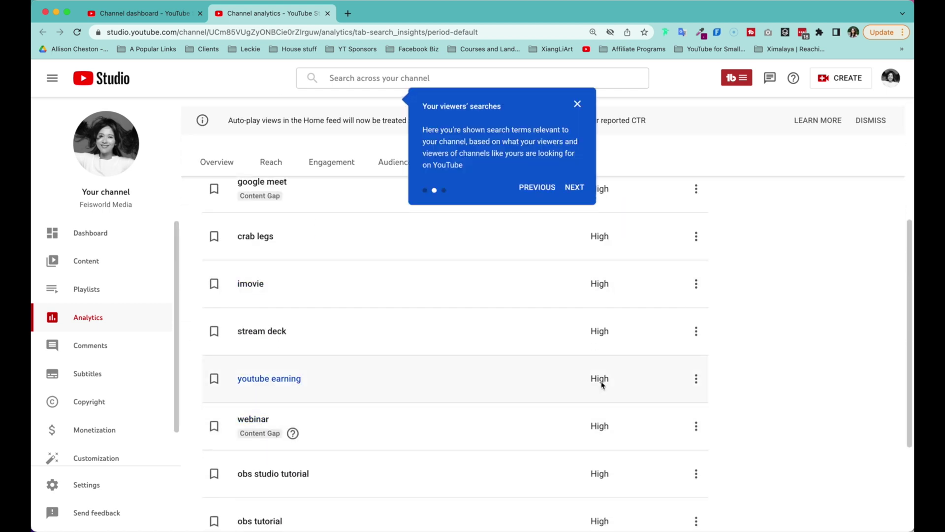
{"action": "scroll", "coordinate": [595, 388], "scroll_direction": "down", "scroll_amount": 2}
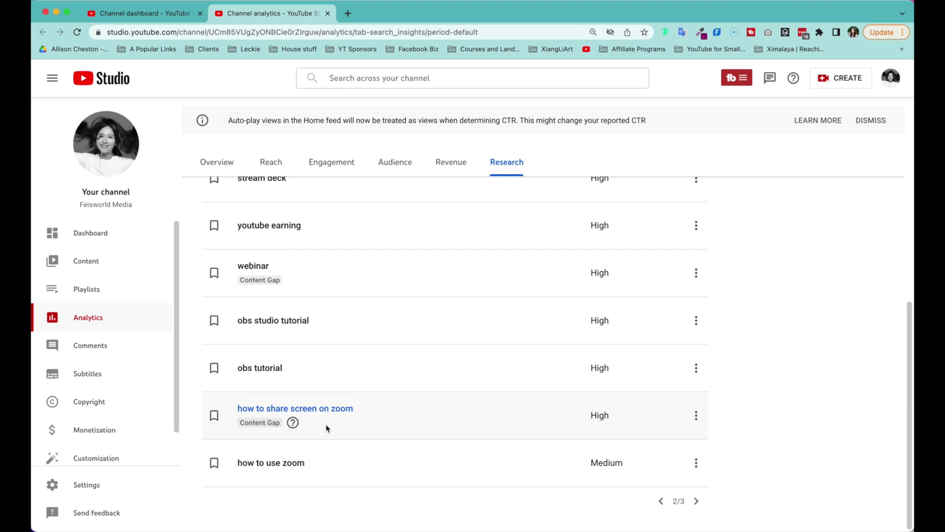
{"action": "mouse_move", "coordinate": [293, 425]}
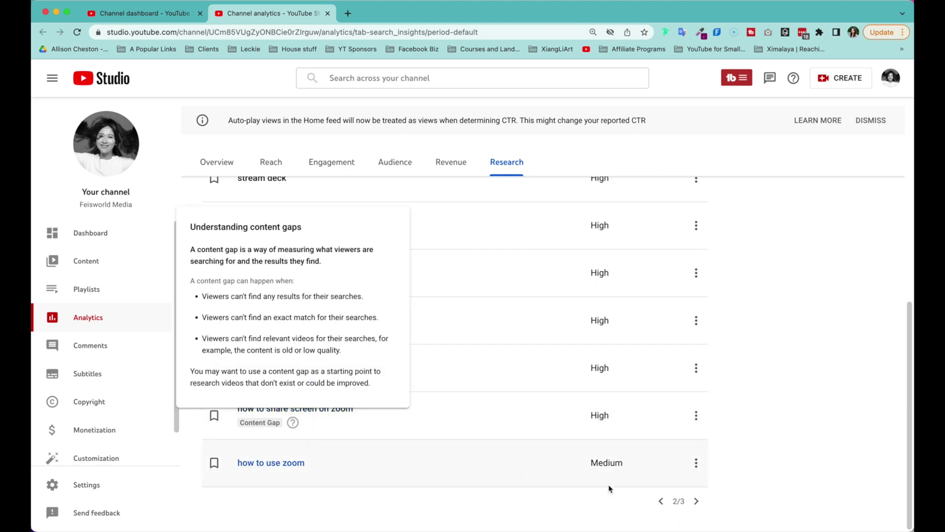
Step: Go to page 3/3 and browse medium-volume terms like small business tips and medical insurance
{"action": "left_click", "coordinate": [696, 501]}
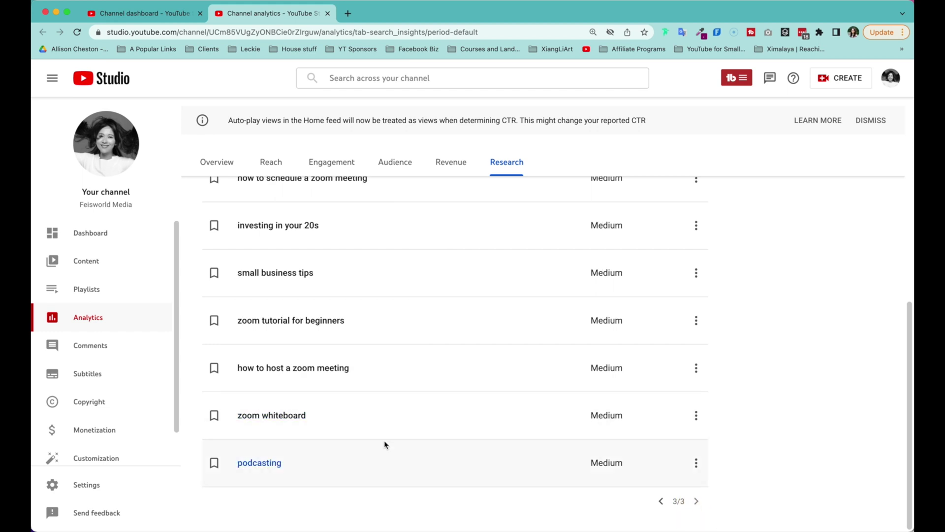
{"action": "scroll", "coordinate": [671, 403], "scroll_direction": "up", "scroll_amount": 1}
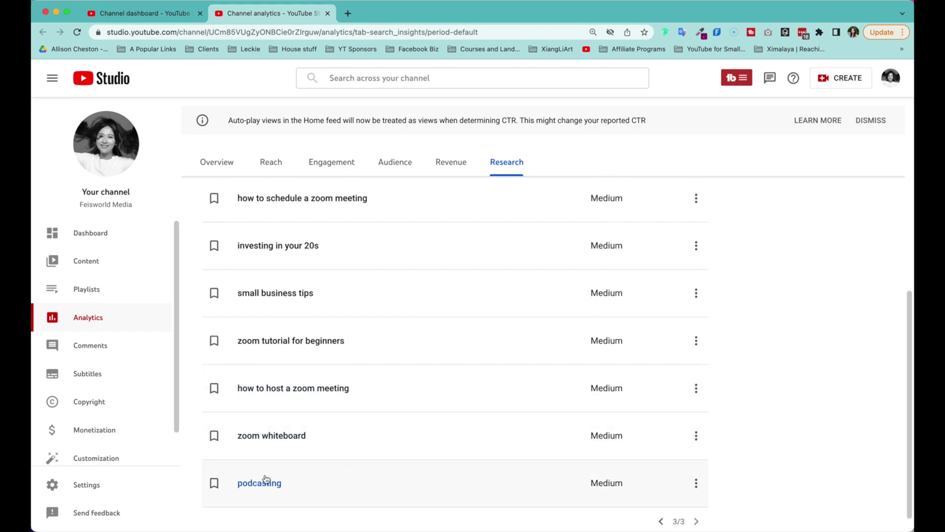
{"action": "scroll", "coordinate": [326, 476], "scroll_direction": "up", "scroll_amount": 1}
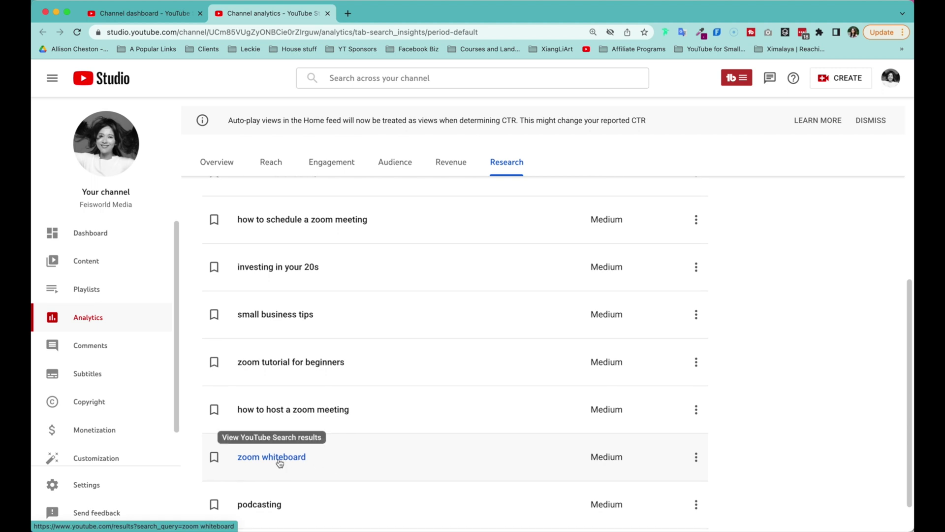
{"action": "scroll", "coordinate": [295, 461], "scroll_direction": "down", "scroll_amount": 1}
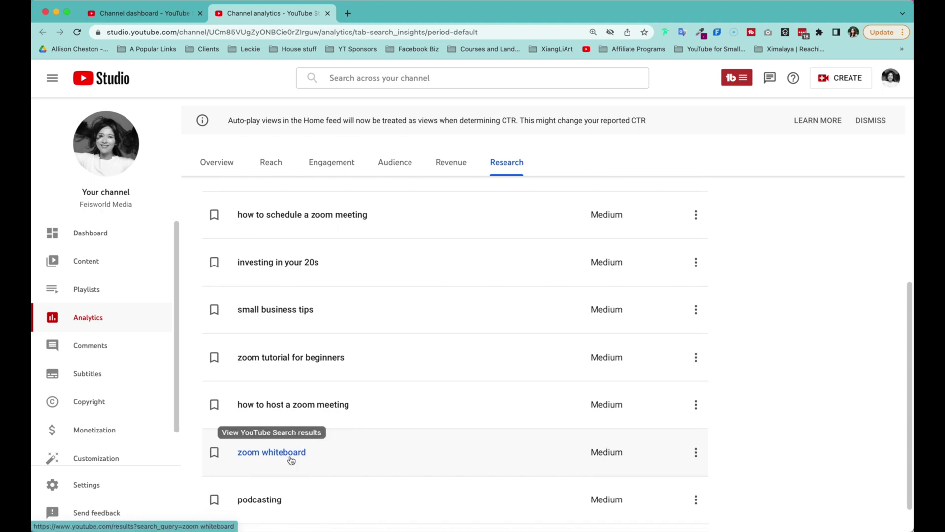
{"action": "scroll", "coordinate": [306, 455], "scroll_direction": "up", "scroll_amount": 2}
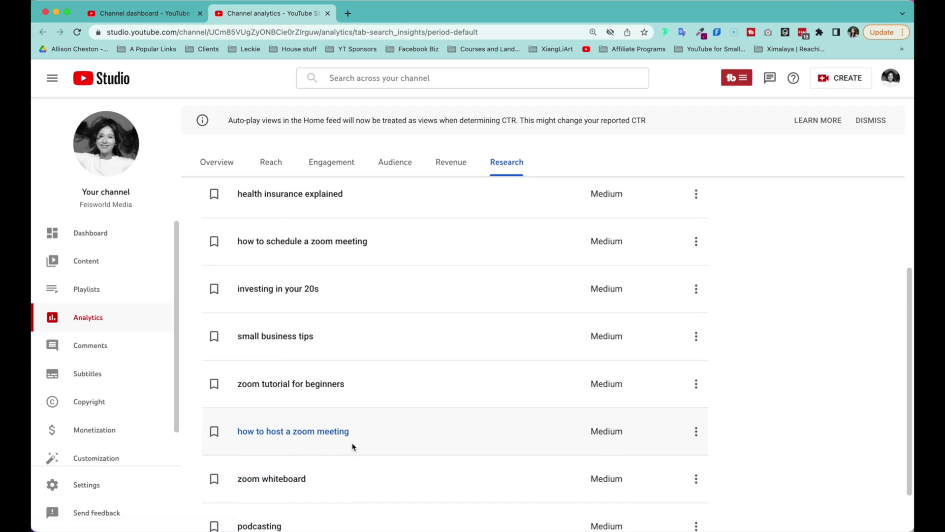
{"action": "scroll", "coordinate": [354, 451], "scroll_direction": "up", "scroll_amount": 1}
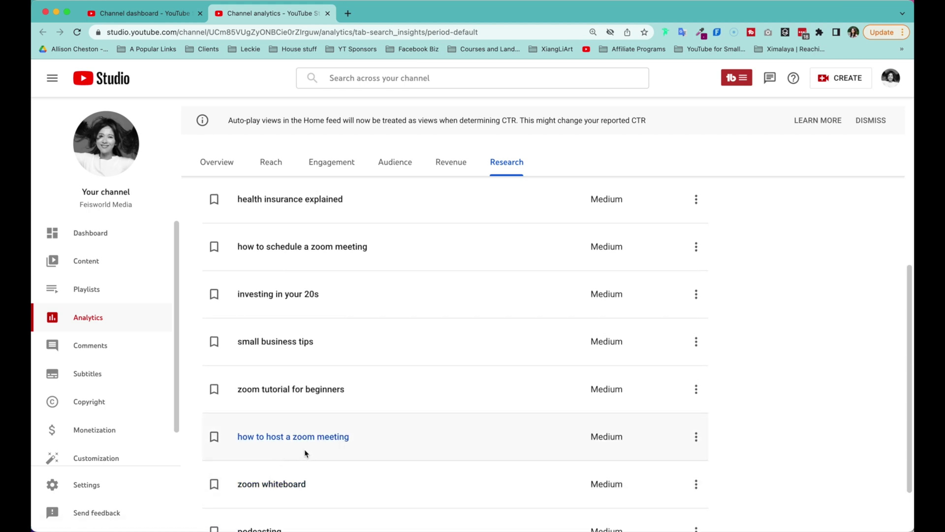
{"action": "scroll", "coordinate": [335, 424], "scroll_direction": "up", "scroll_amount": 2}
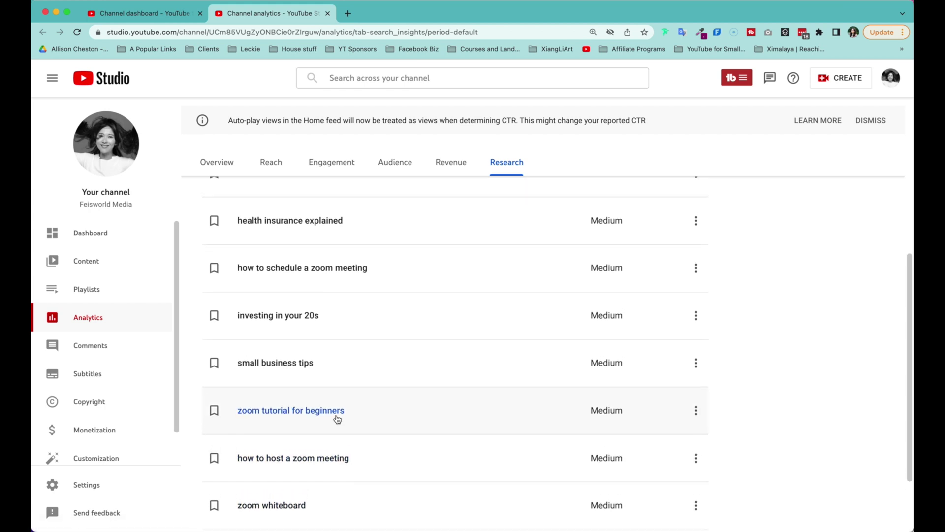
{"action": "scroll", "coordinate": [442, 369], "scroll_direction": "up", "scroll_amount": 3}
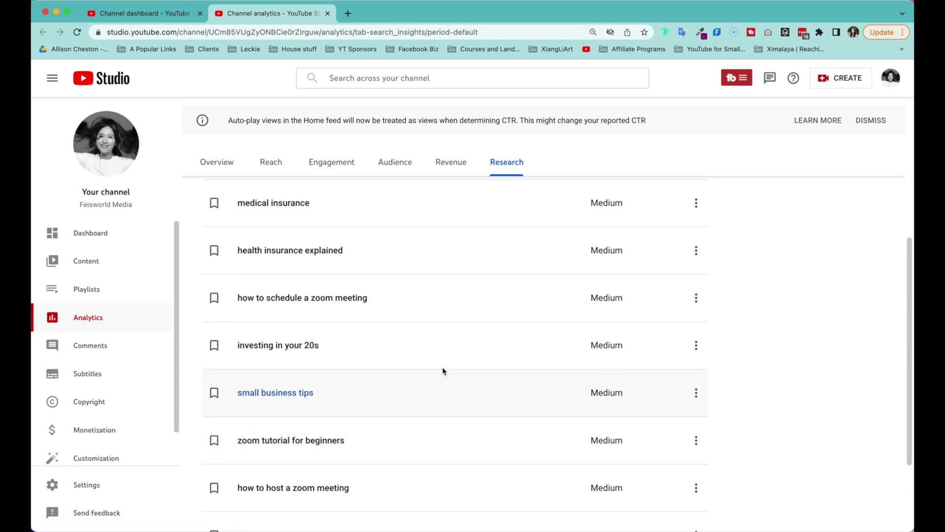
{"action": "scroll", "coordinate": [445, 364], "scroll_direction": "up", "scroll_amount": 1}
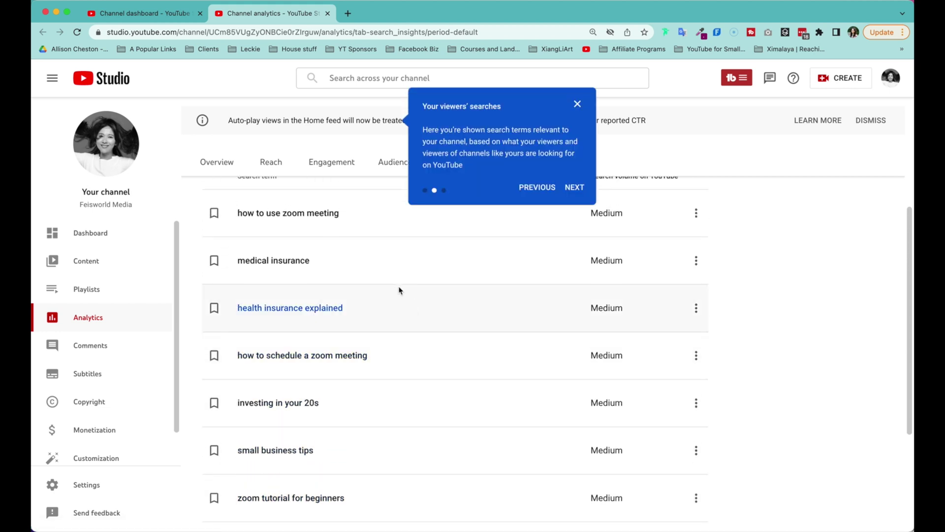
Step: Advance the tour to the next tip and check the geography filter, leaving it unchanged
{"action": "scroll", "coordinate": [400, 311], "scroll_direction": "up", "scroll_amount": 5}
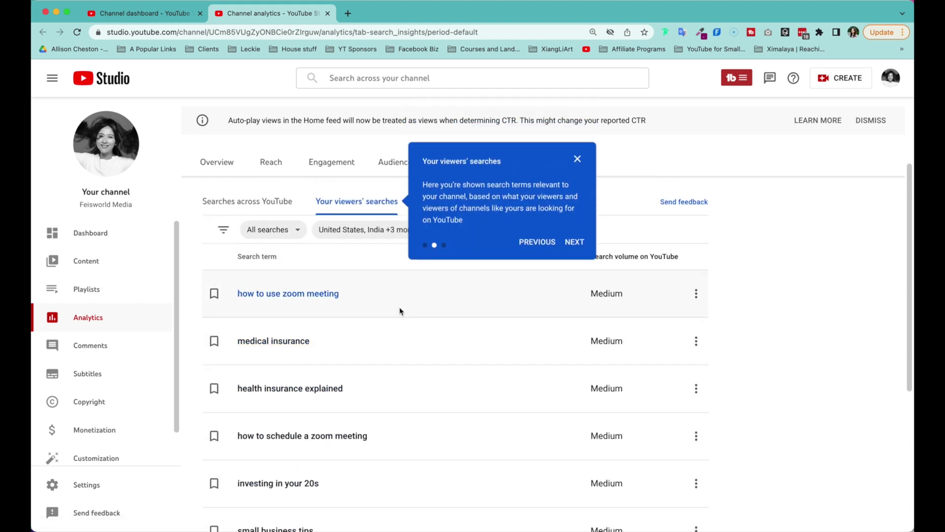
{"action": "left_click", "coordinate": [575, 251]}
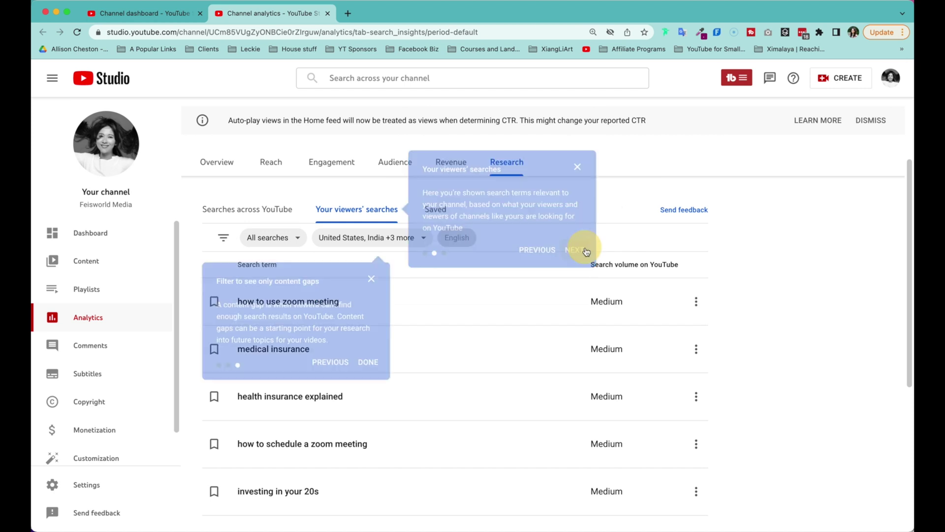
{"action": "scroll", "coordinate": [492, 246], "scroll_direction": "down", "scroll_amount": 2}
{"action": "left_click", "coordinate": [414, 203]}
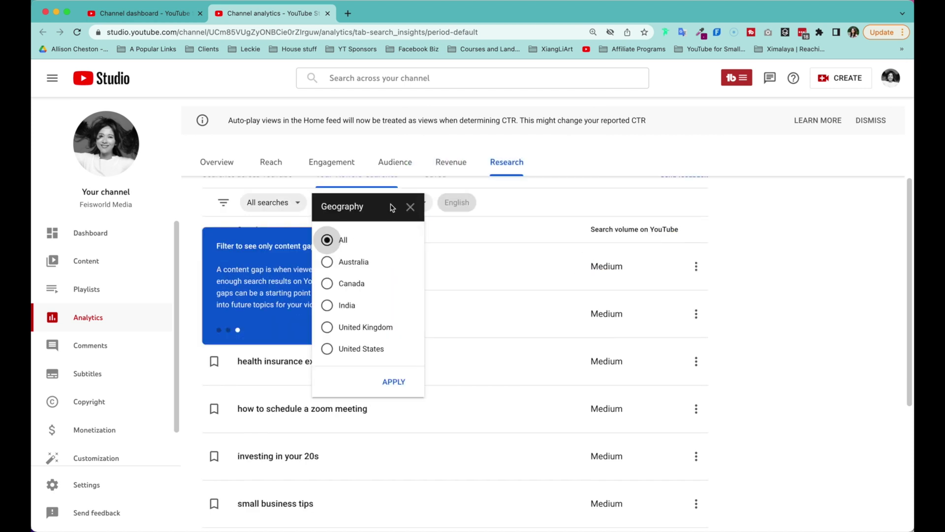
{"action": "left_click", "coordinate": [411, 206]}
Step: Apply the Content gaps only filter, dismiss the tip, and review voice changer, google meet, webinar
{"action": "left_click", "coordinate": [301, 205]}
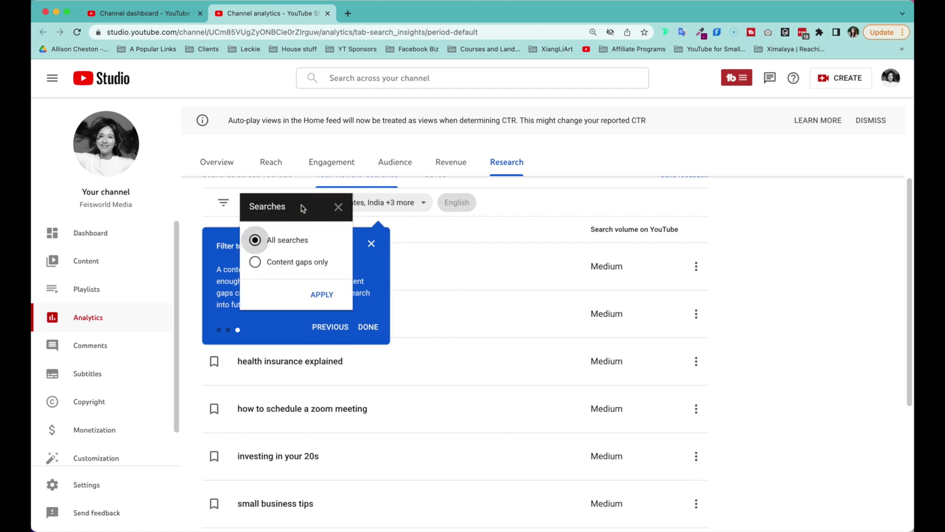
{"action": "left_click", "coordinate": [294, 261]}
{"action": "left_click", "coordinate": [322, 294]}
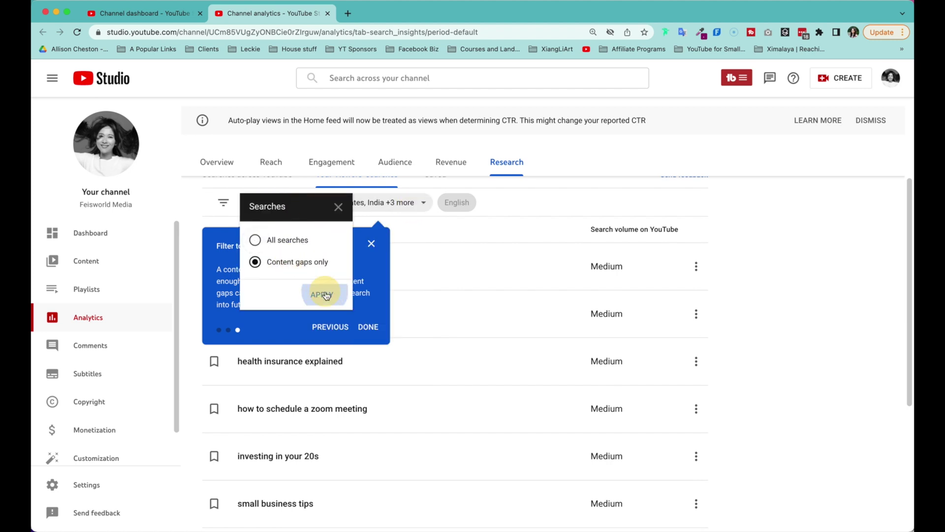
{"action": "left_click", "coordinate": [371, 243]}
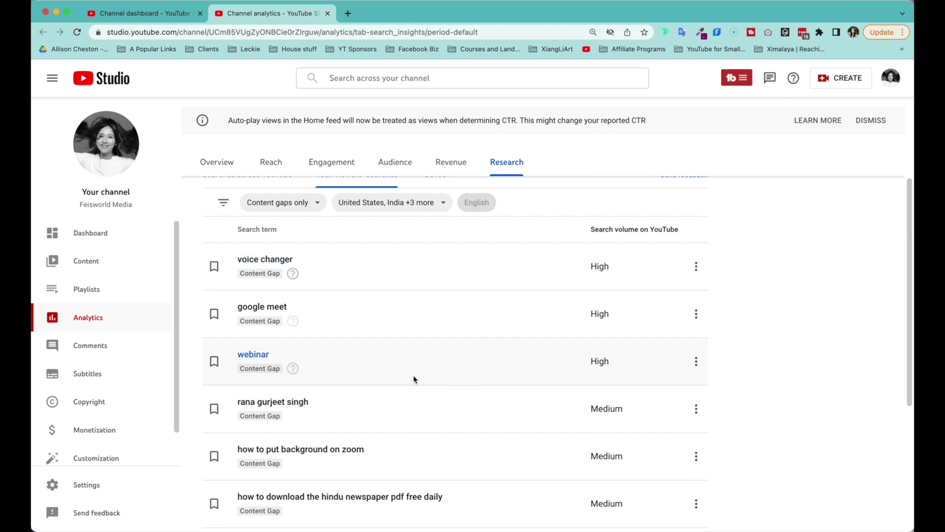
{"action": "scroll", "coordinate": [412, 379], "scroll_direction": "down", "scroll_amount": 1}
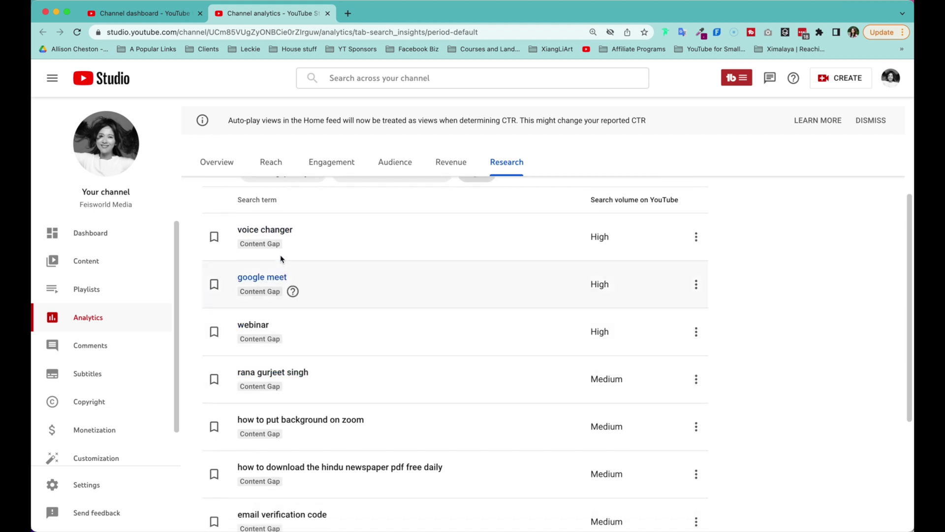
{"action": "mouse_move", "coordinate": [290, 246]}
{"action": "scroll", "coordinate": [612, 394], "scroll_direction": "down", "scroll_amount": 3}
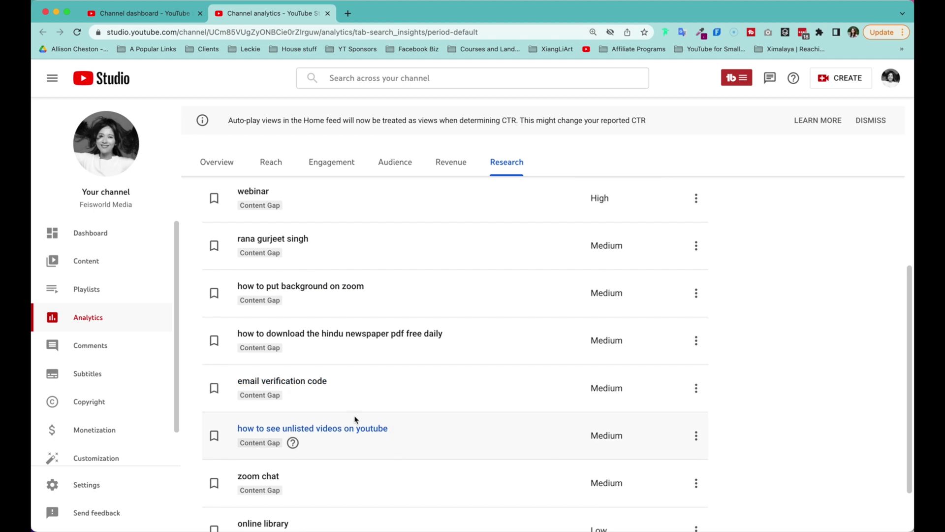
{"action": "scroll", "coordinate": [355, 418], "scroll_direction": "down", "scroll_amount": 3}
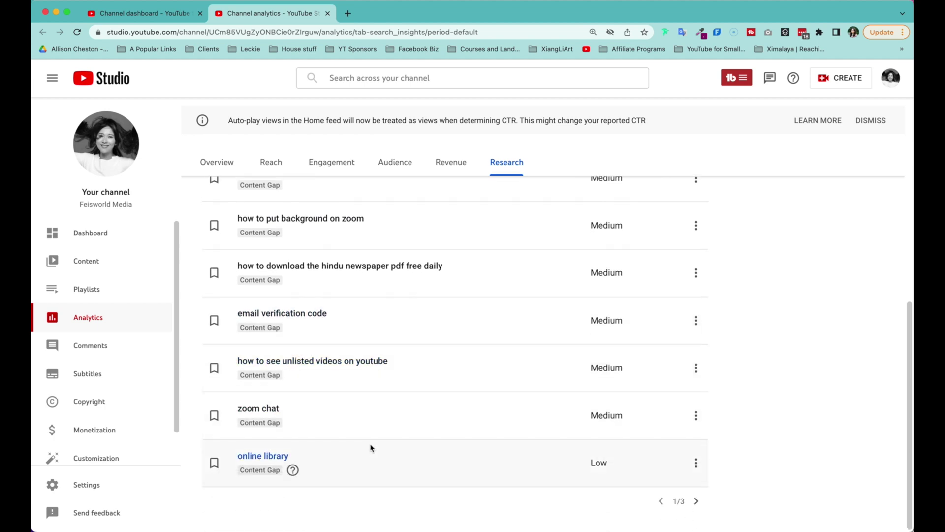
{"action": "scroll", "coordinate": [310, 423], "scroll_direction": "up", "scroll_amount": 1}
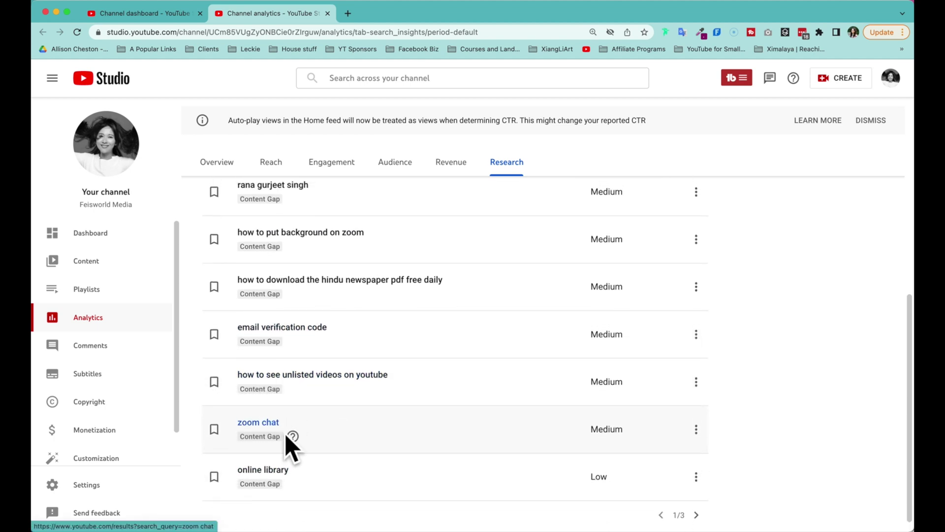
{"action": "scroll", "coordinate": [312, 436], "scroll_direction": "up", "scroll_amount": 1}
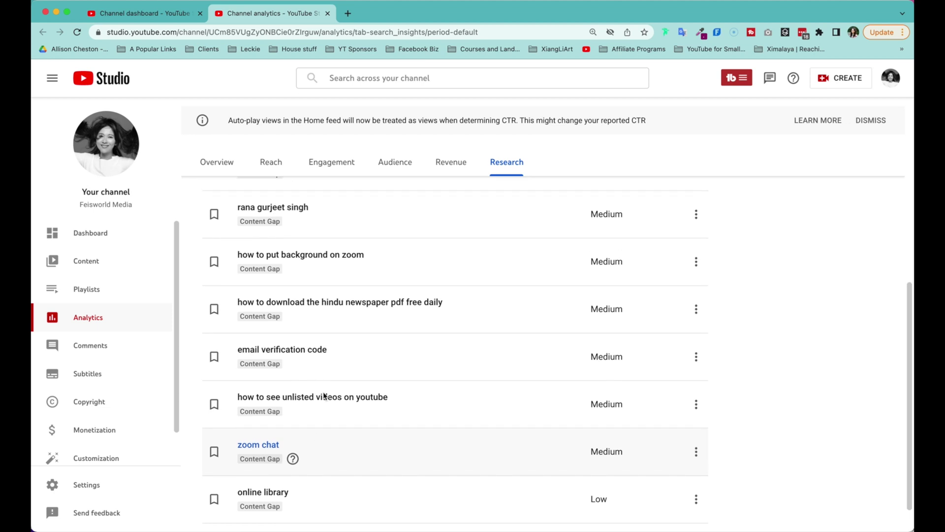
{"action": "scroll", "coordinate": [500, 190], "scroll_direction": "up", "scroll_amount": 15}
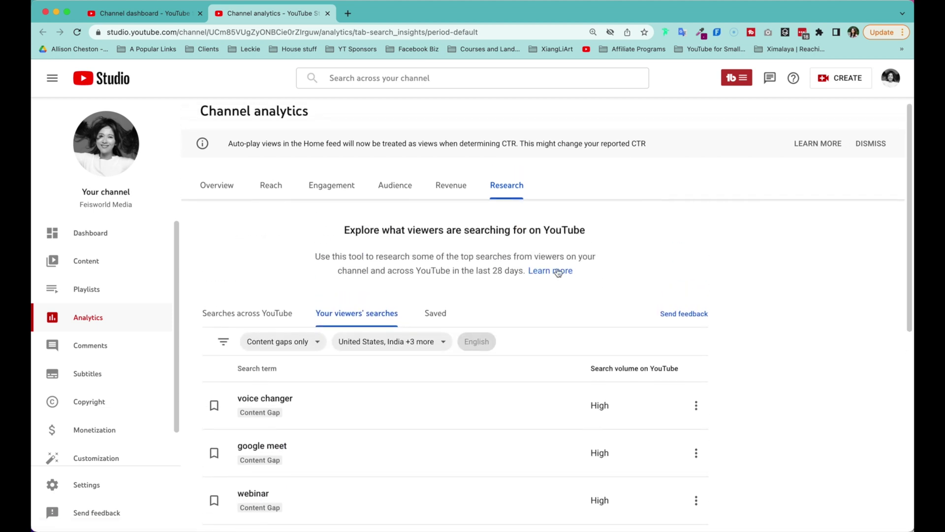
Step: Check the Saved list, then save the zoom chat and webinar search terms
{"action": "left_click", "coordinate": [440, 307]}
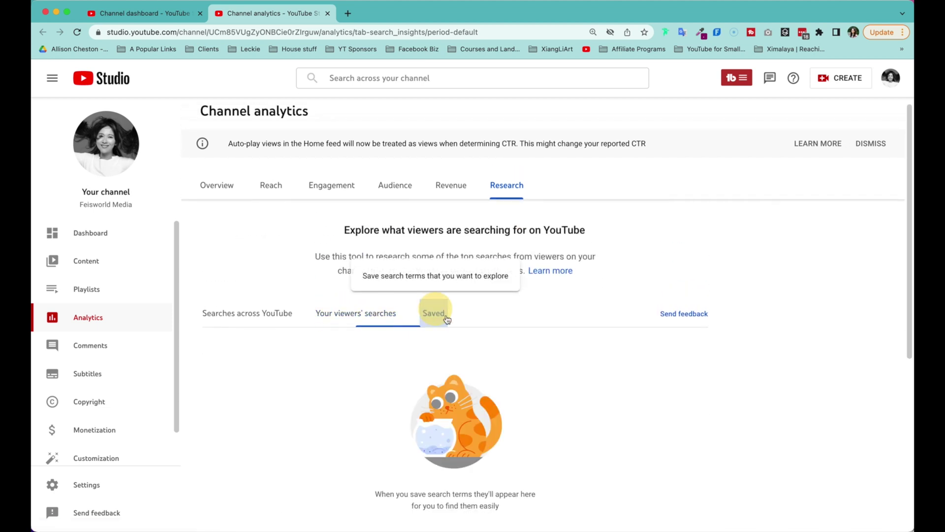
{"action": "left_click", "coordinate": [374, 313]}
{"action": "scroll", "coordinate": [496, 366], "scroll_direction": "down", "scroll_amount": 1}
{"action": "scroll", "coordinate": [496, 366], "scroll_direction": "down", "scroll_amount": 6}
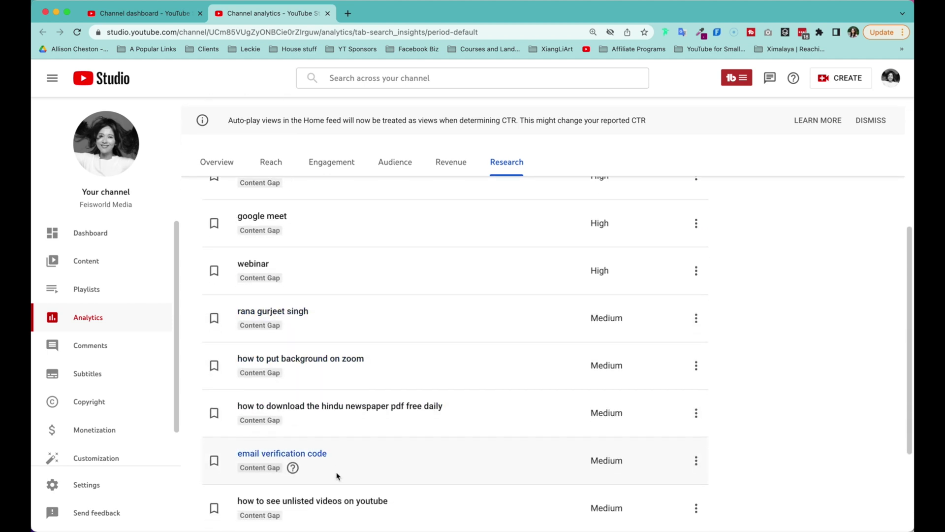
{"action": "scroll", "coordinate": [333, 471], "scroll_direction": "down", "scroll_amount": 1}
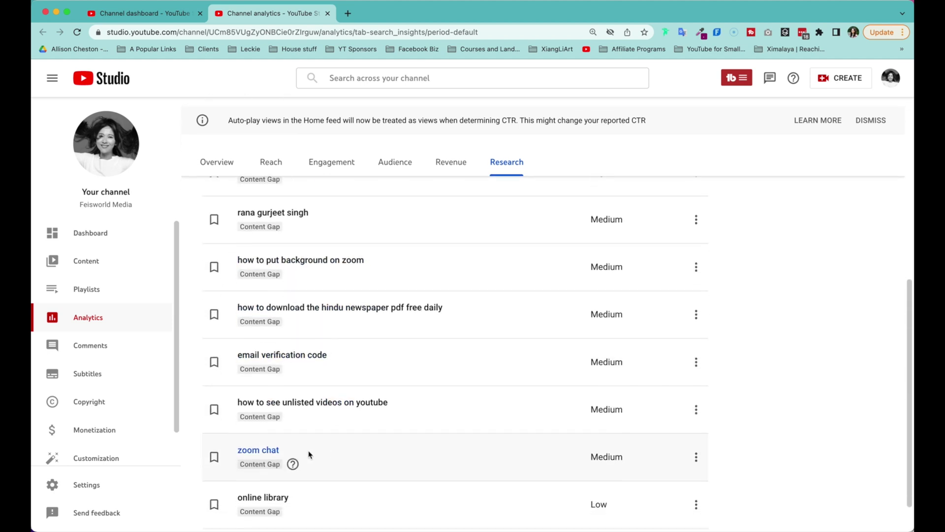
{"action": "left_click", "coordinate": [215, 457]}
{"action": "scroll", "coordinate": [320, 457], "scroll_direction": "up", "scroll_amount": 3}
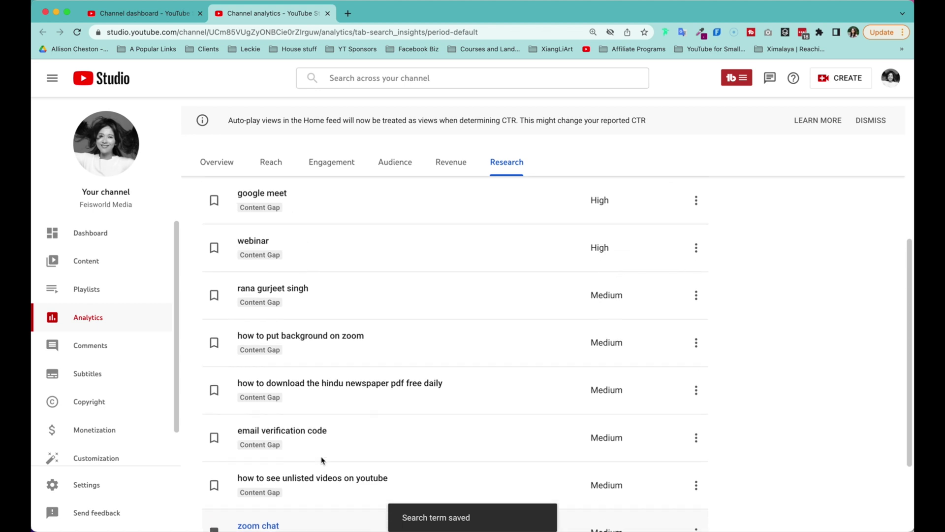
{"action": "scroll", "coordinate": [323, 460], "scroll_direction": "up", "scroll_amount": 3}
{"action": "left_click", "coordinate": [214, 346]}
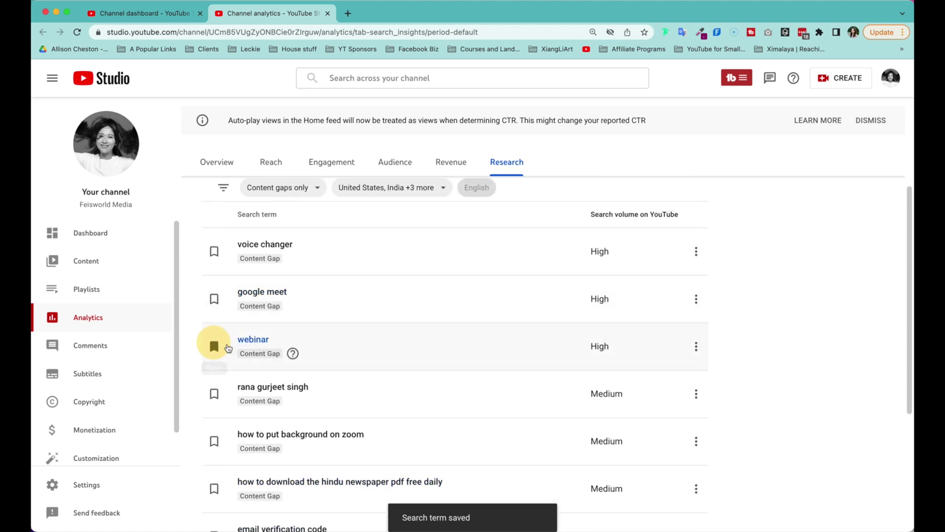
Step: Save the how to put background on zoom term and move to the next page
{"action": "scroll", "coordinate": [217, 360], "scroll_direction": "up", "scroll_amount": 1}
{"action": "scroll", "coordinate": [296, 320], "scroll_direction": "down", "scroll_amount": 2}
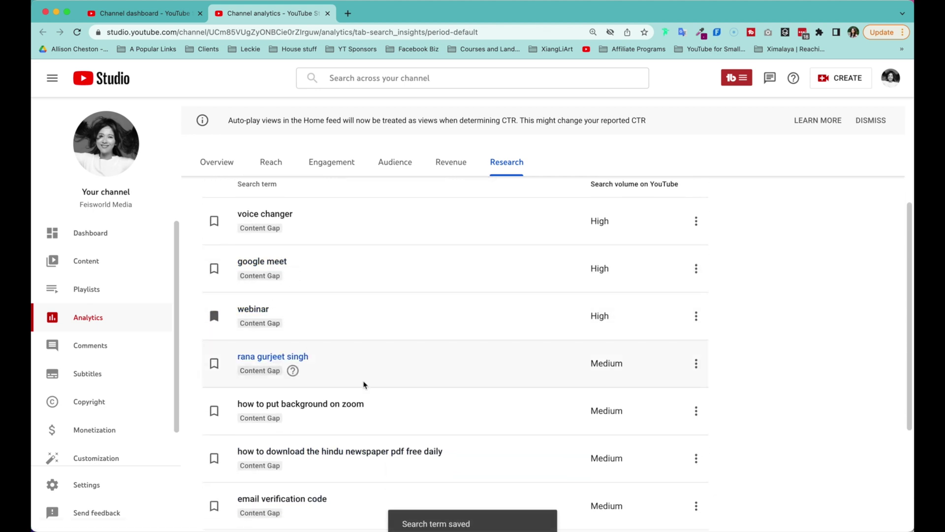
{"action": "scroll", "coordinate": [364, 384], "scroll_direction": "down", "scroll_amount": 3}
{"action": "left_click", "coordinate": [214, 291]}
{"action": "scroll", "coordinate": [366, 382], "scroll_direction": "down", "scroll_amount": 1}
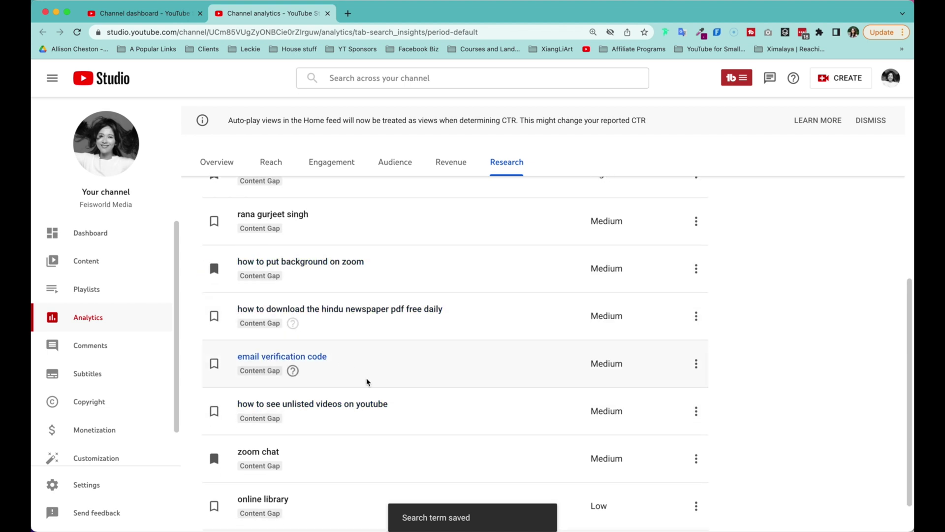
{"action": "scroll", "coordinate": [379, 447], "scroll_direction": "down", "scroll_amount": 2}
{"action": "left_click", "coordinate": [696, 502]}
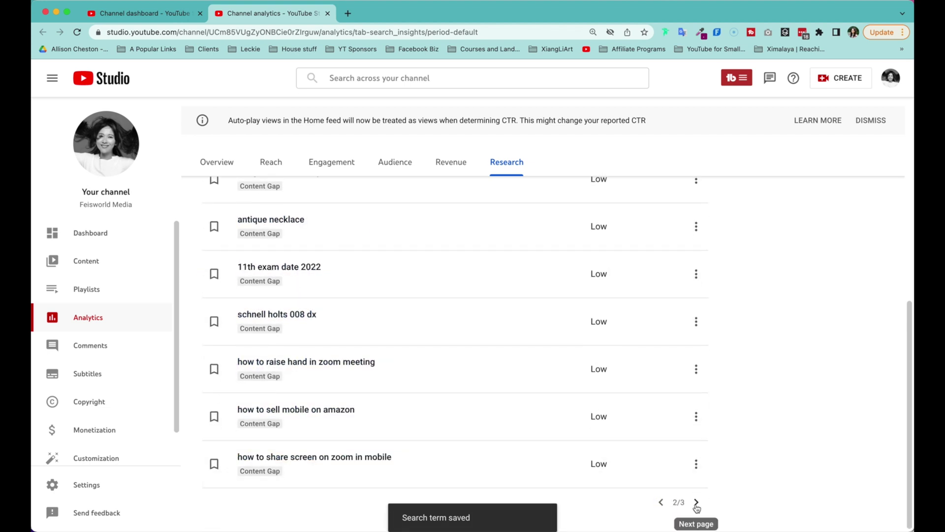
Step: Switch the Searches filter back to All searches
{"action": "scroll", "coordinate": [237, 443], "scroll_direction": "up", "scroll_amount": 6}
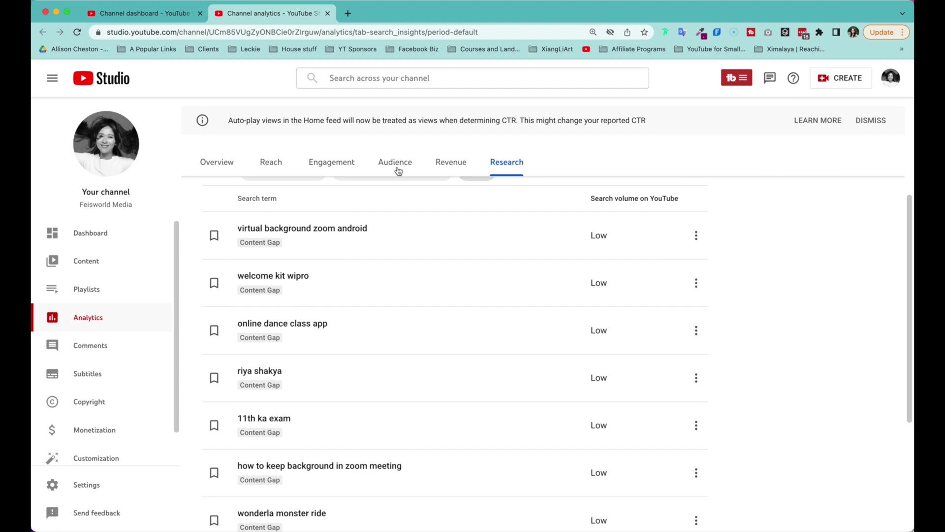
{"action": "scroll", "coordinate": [398, 170], "scroll_direction": "up", "scroll_amount": 2}
{"action": "left_click", "coordinate": [269, 241]}
{"action": "left_click", "coordinate": [255, 277]}
{"action": "left_click", "coordinate": [321, 332]}
Step: On the next page, save how to share screen on zoom and view the Saved terms
{"action": "scroll", "coordinate": [355, 353], "scroll_direction": "down", "scroll_amount": 4}
{"action": "left_click", "coordinate": [696, 501]}
{"action": "left_click", "coordinate": [214, 415]}
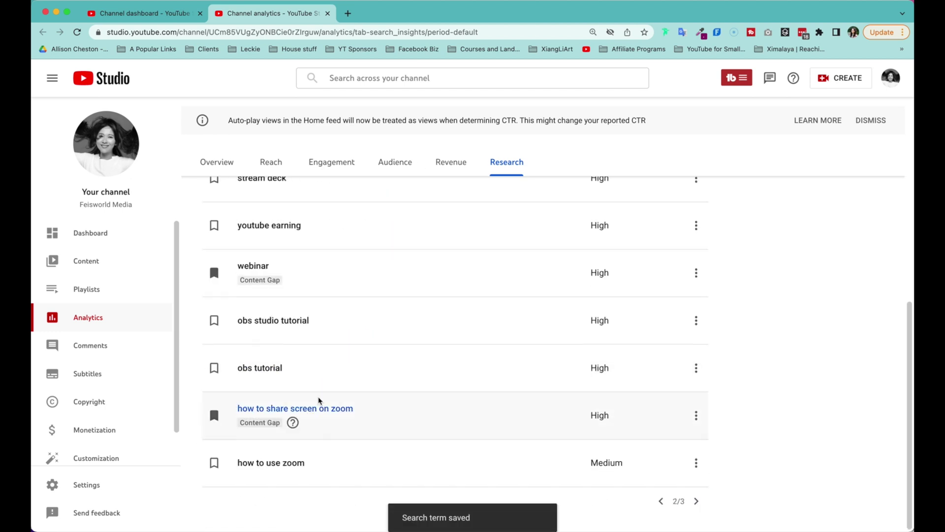
{"action": "scroll", "coordinate": [319, 400], "scroll_direction": "up", "scroll_amount": 8}
{"action": "left_click", "coordinate": [426, 193]}
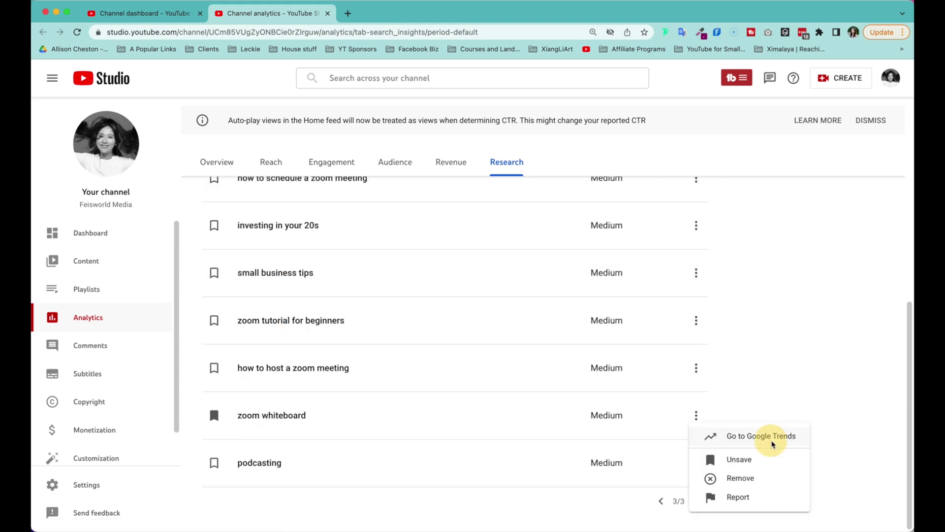
Step: Look up zoom whiteboard in Google Trends, keep Worldwide, and view all seven related queries
{"action": "left_click", "coordinate": [747, 439]}
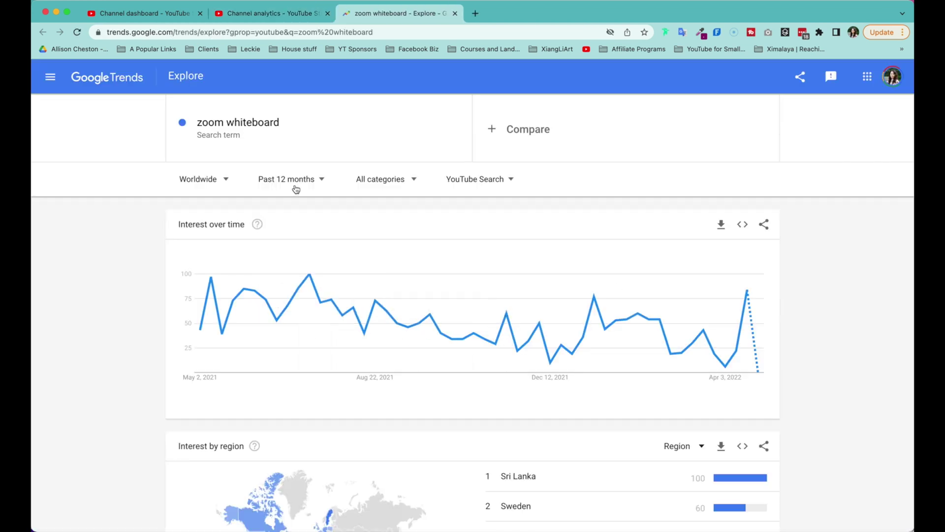
{"action": "left_click", "coordinate": [195, 181]}
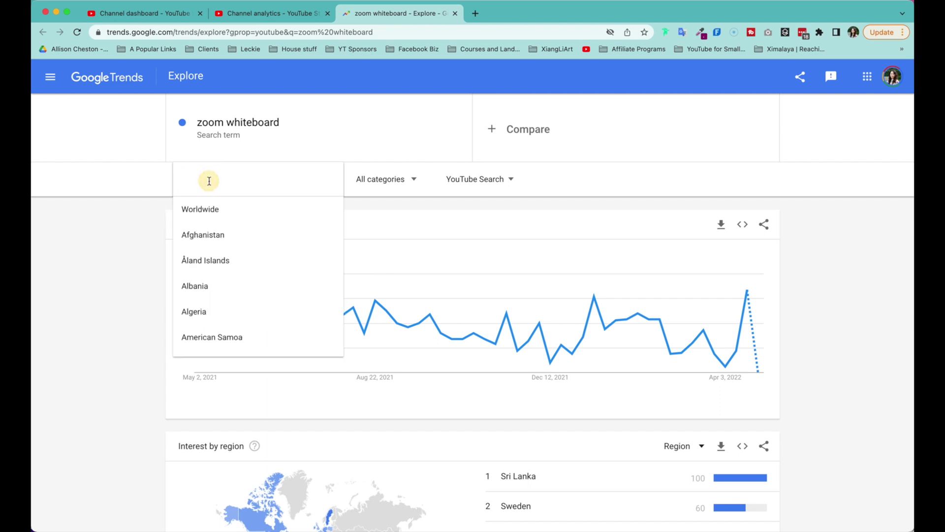
{"action": "left_click", "coordinate": [671, 184]}
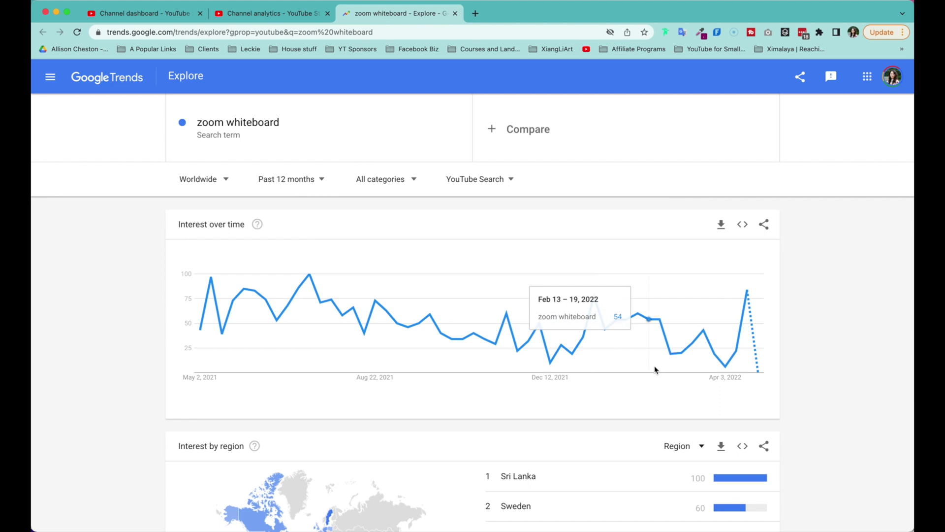
{"action": "scroll", "coordinate": [654, 369], "scroll_direction": "down", "scroll_amount": 5}
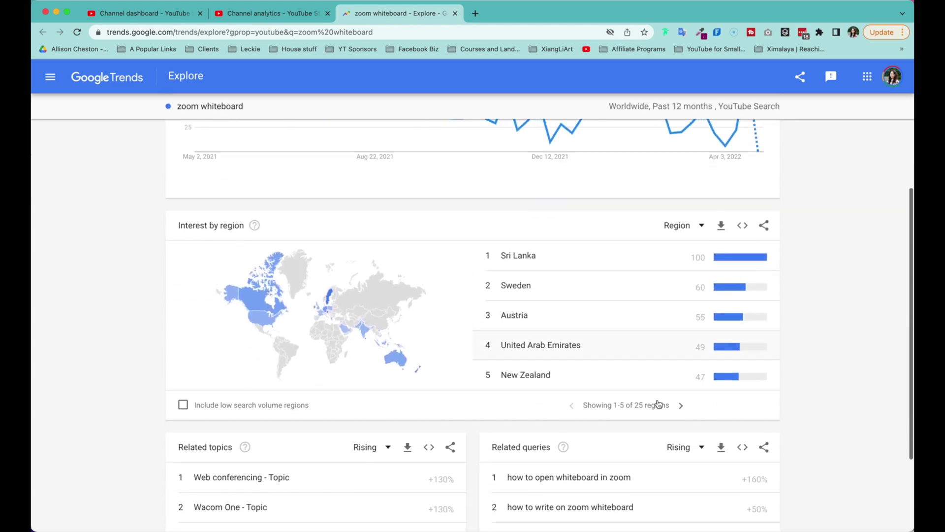
{"action": "scroll", "coordinate": [658, 403], "scroll_direction": "down", "scroll_amount": 3}
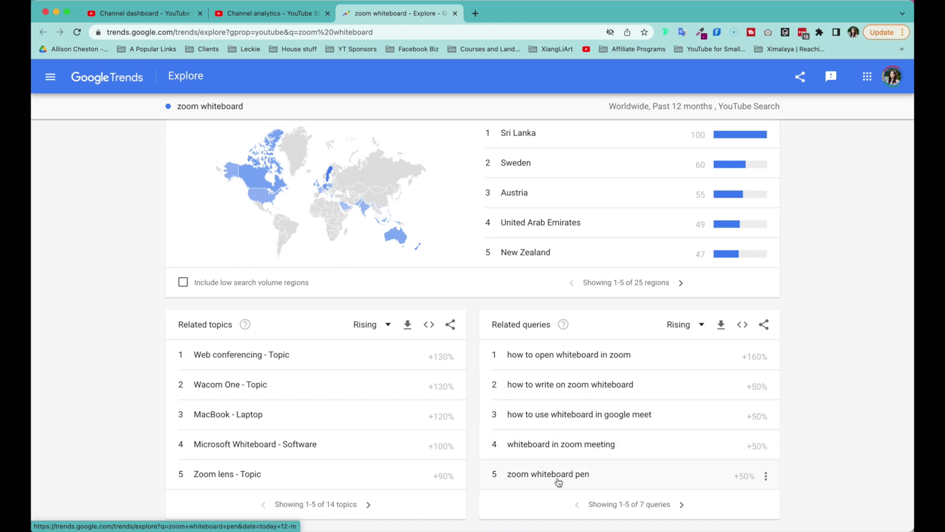
{"action": "left_click", "coordinate": [681, 504]}
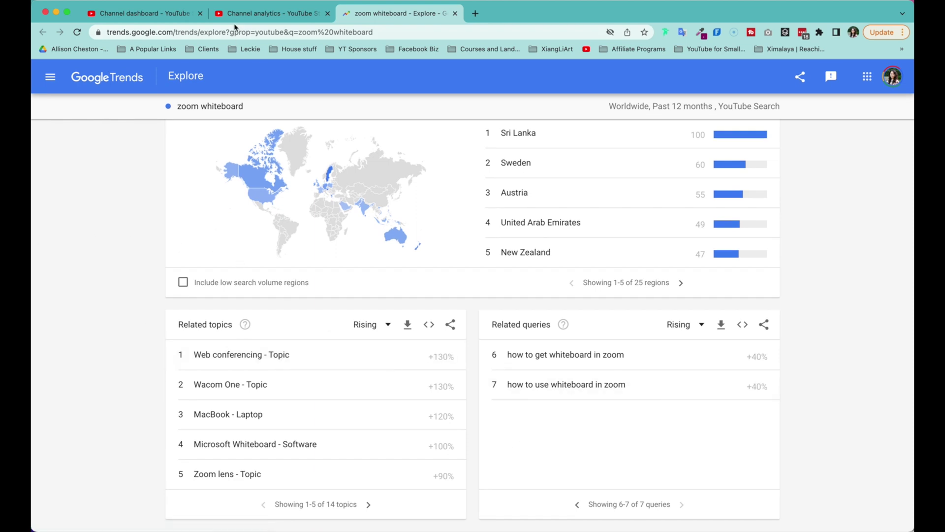
{"action": "left_click", "coordinate": [250, 15]}
Step: Scroll to the top of the Research page to show Your viewers' searches with medium-volume terms
{"action": "scroll", "coordinate": [579, 327], "scroll_direction": "up", "scroll_amount": 6}
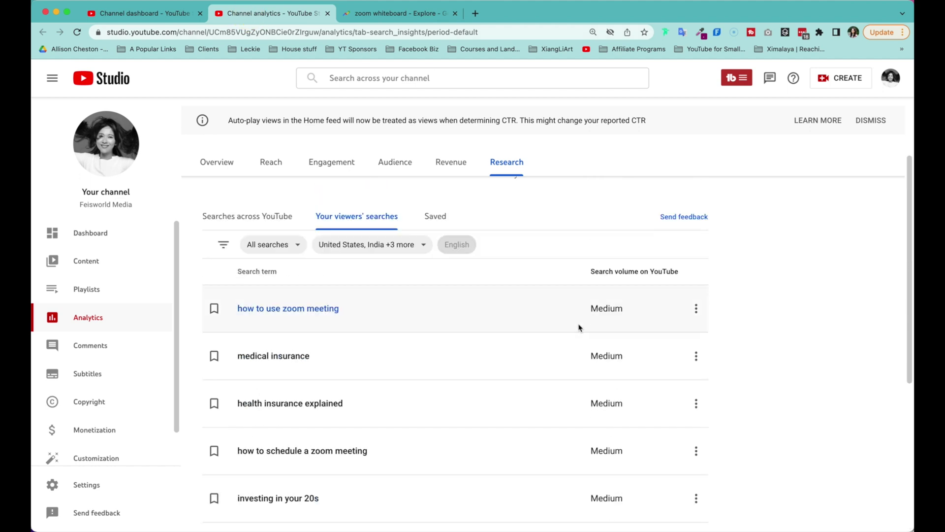
{"action": "scroll", "coordinate": [579, 328], "scroll_direction": "up", "scroll_amount": 2}
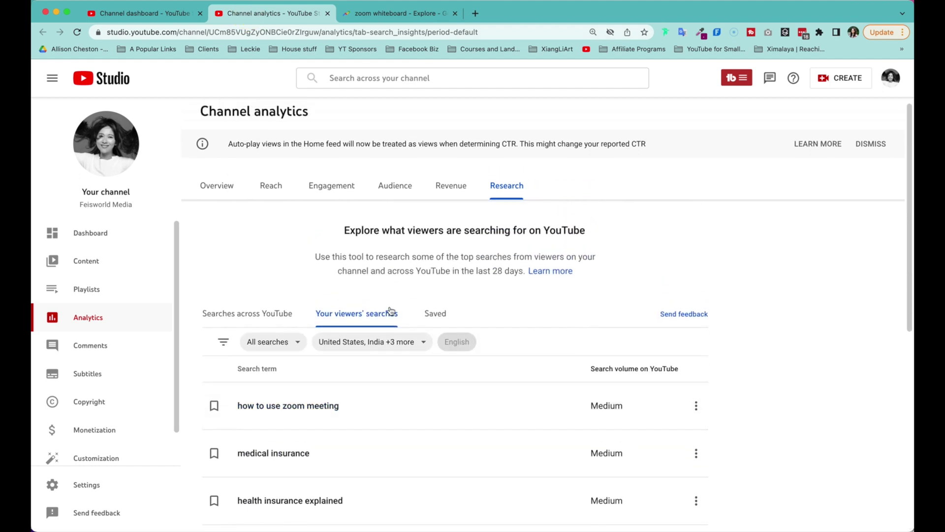